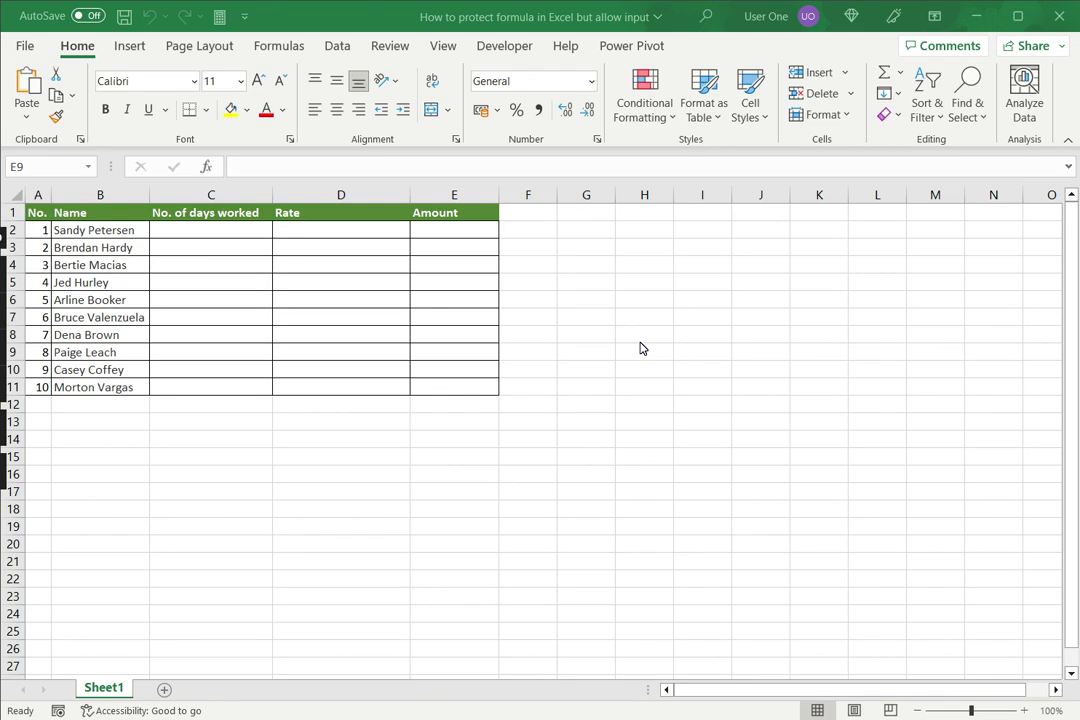
click(350, 305)
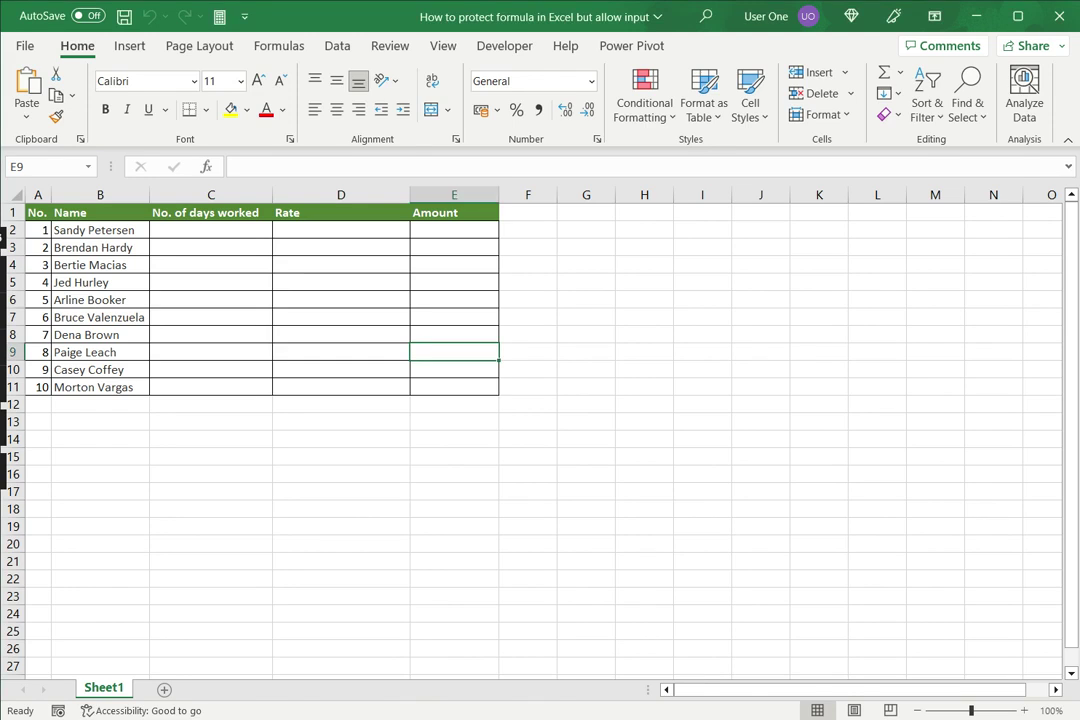
click(210, 229)
click(340, 229)
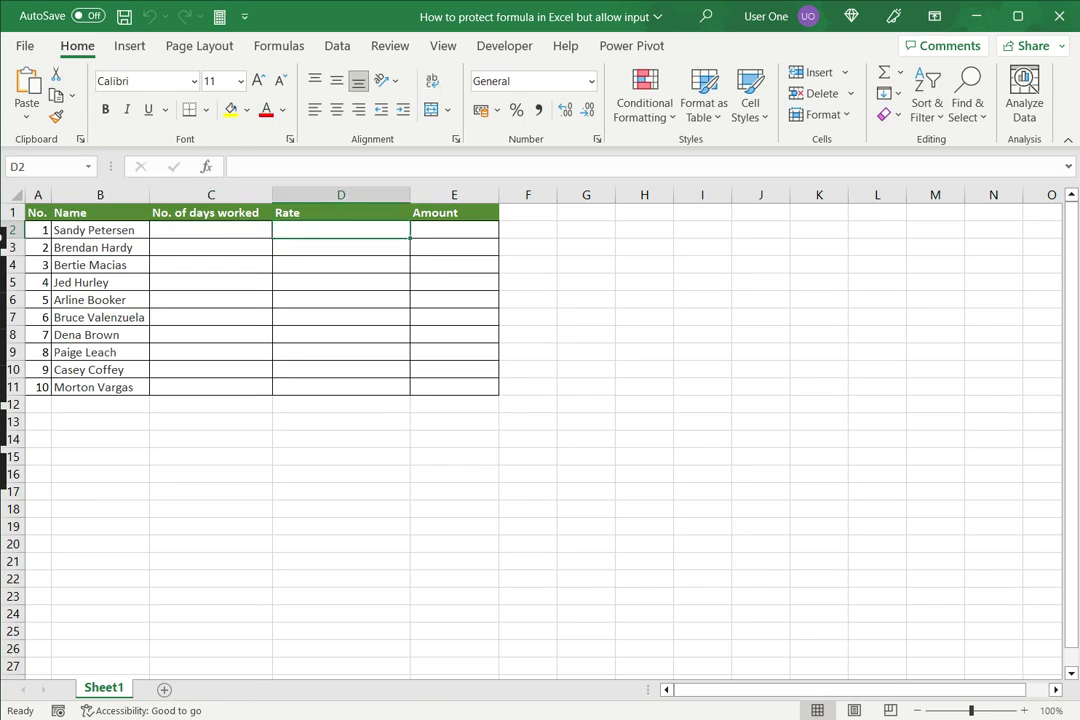
- Enter the formula =C2*D2 in cell E2 to multiply the days worked by the rate
click(453, 229)
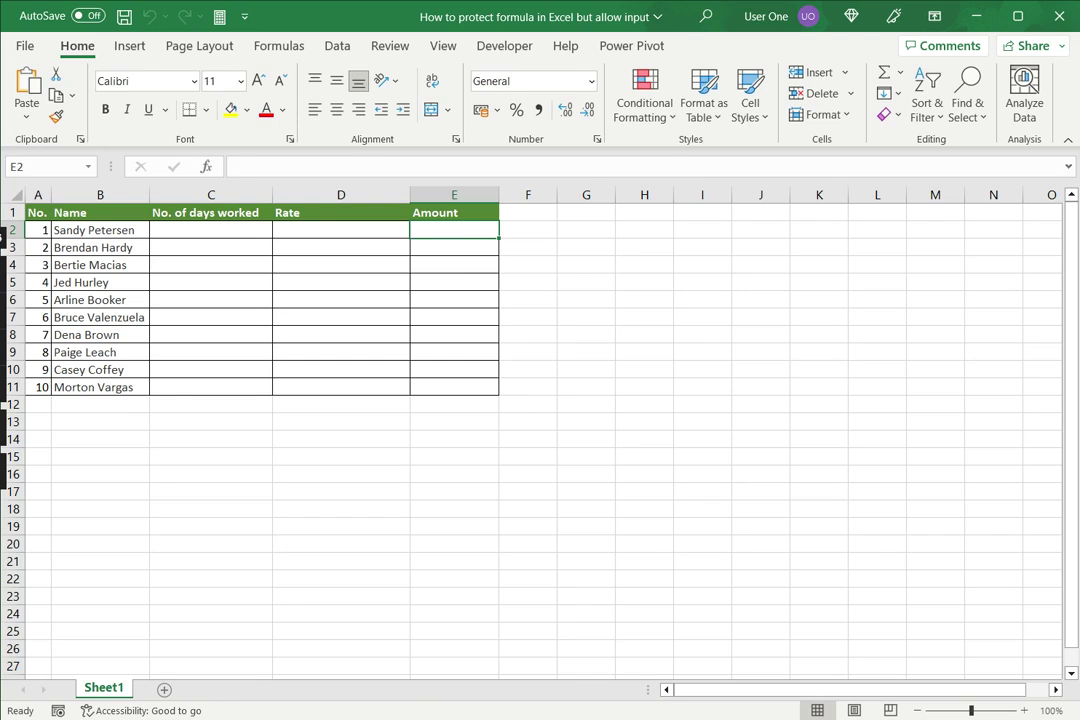
text(=)
click(210, 229)
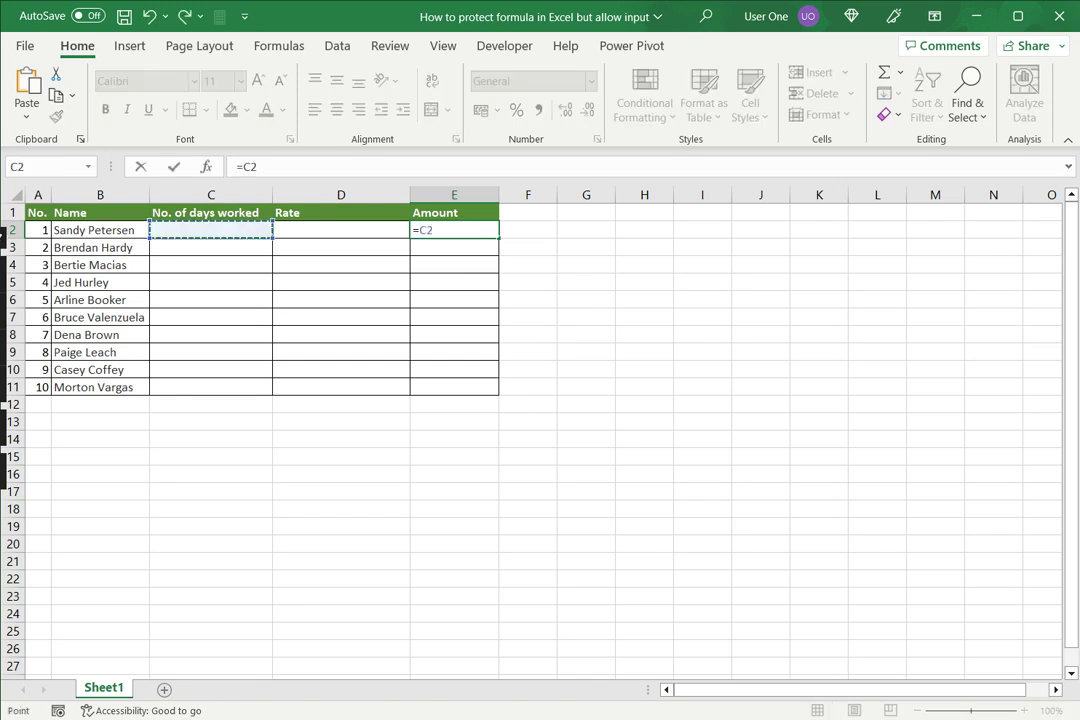
text(*)
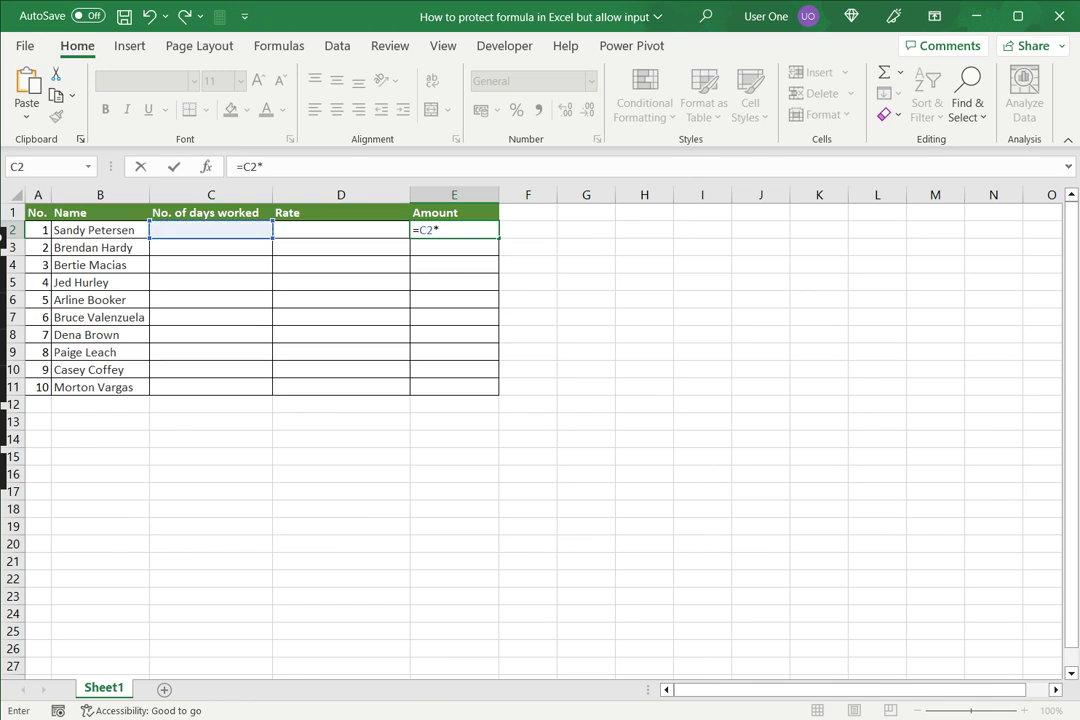
click(340, 230)
key(Return)
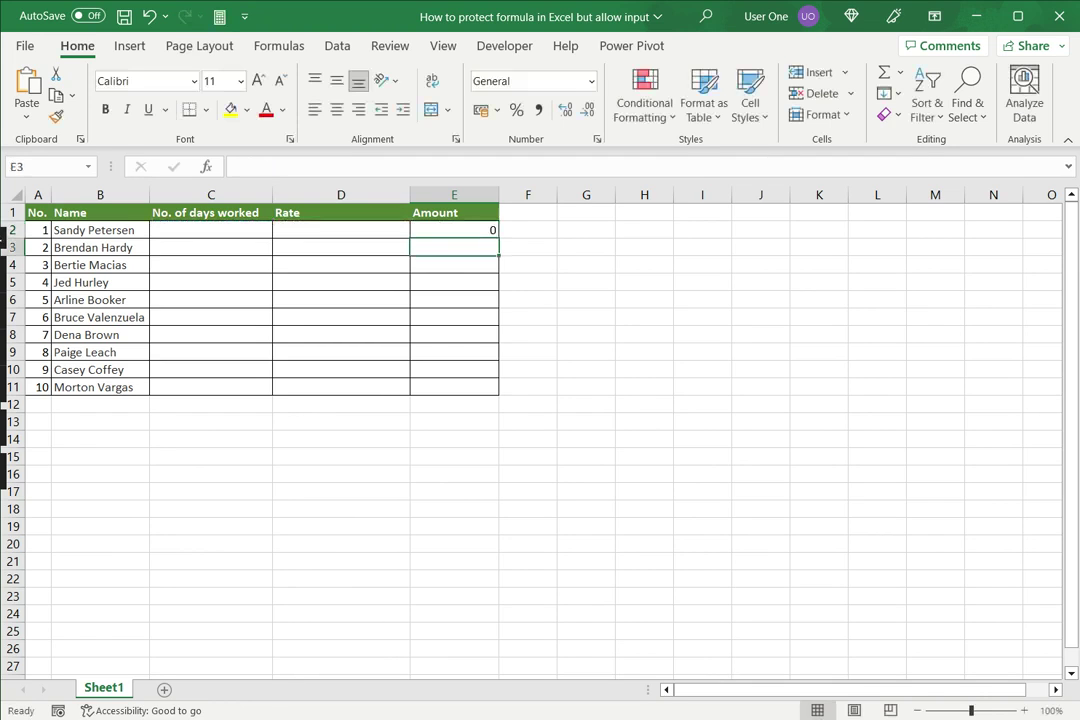
- Fill the Amount formula from E2 down through E11
click(454, 230)
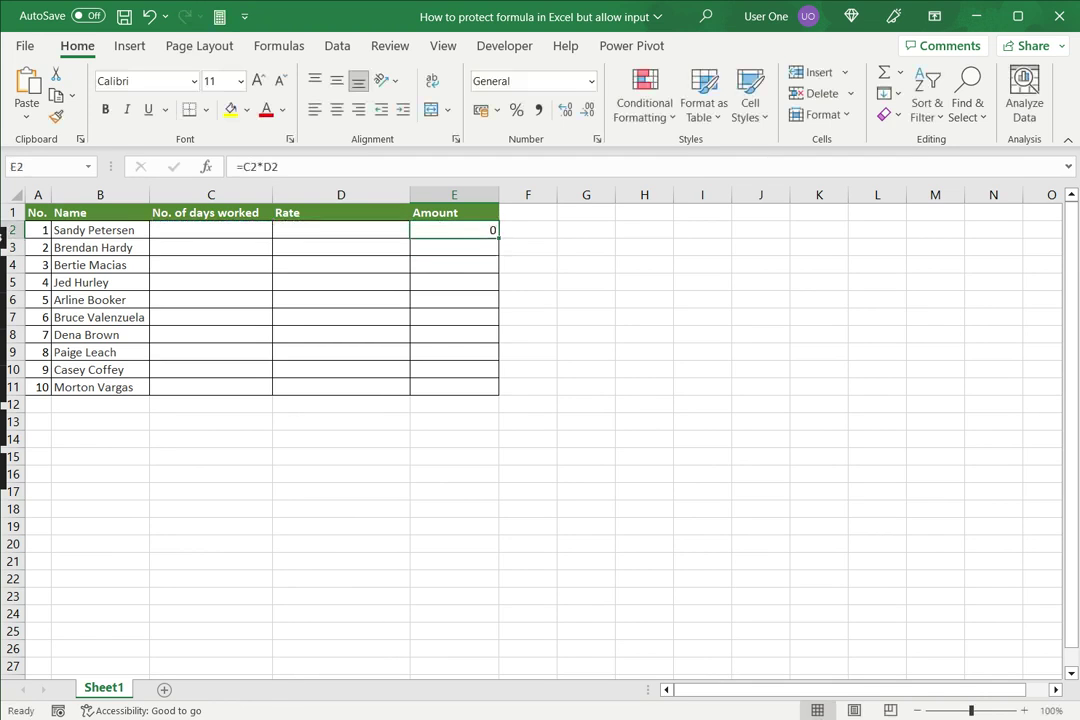
drag(498, 238, 498, 390)
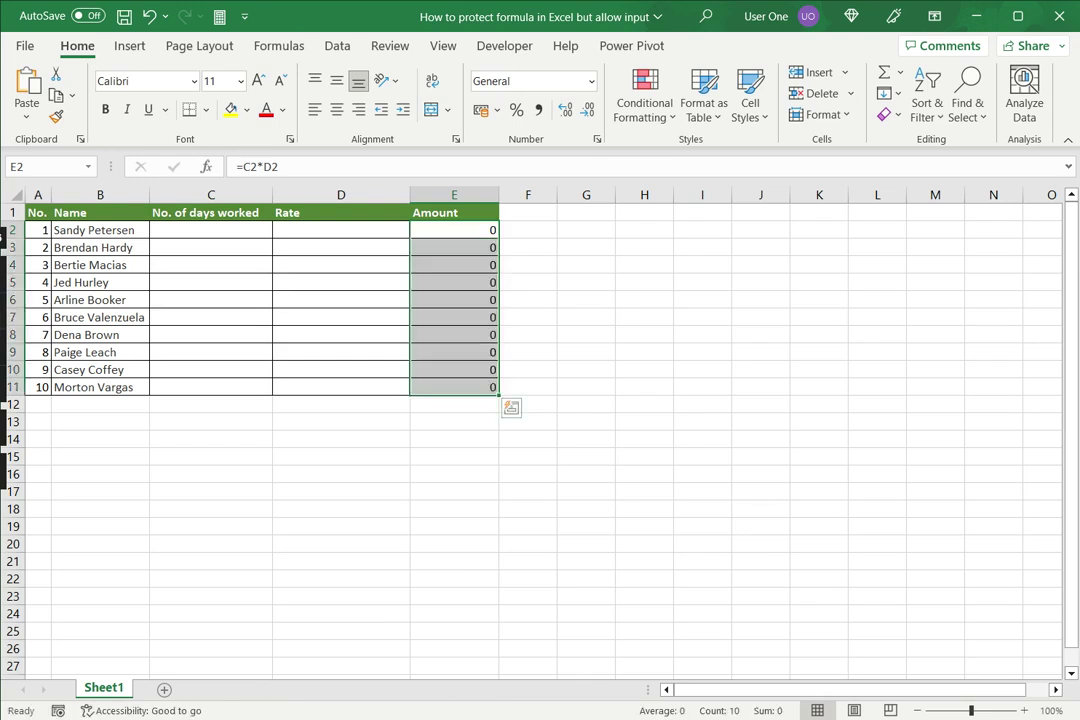
click(702, 352)
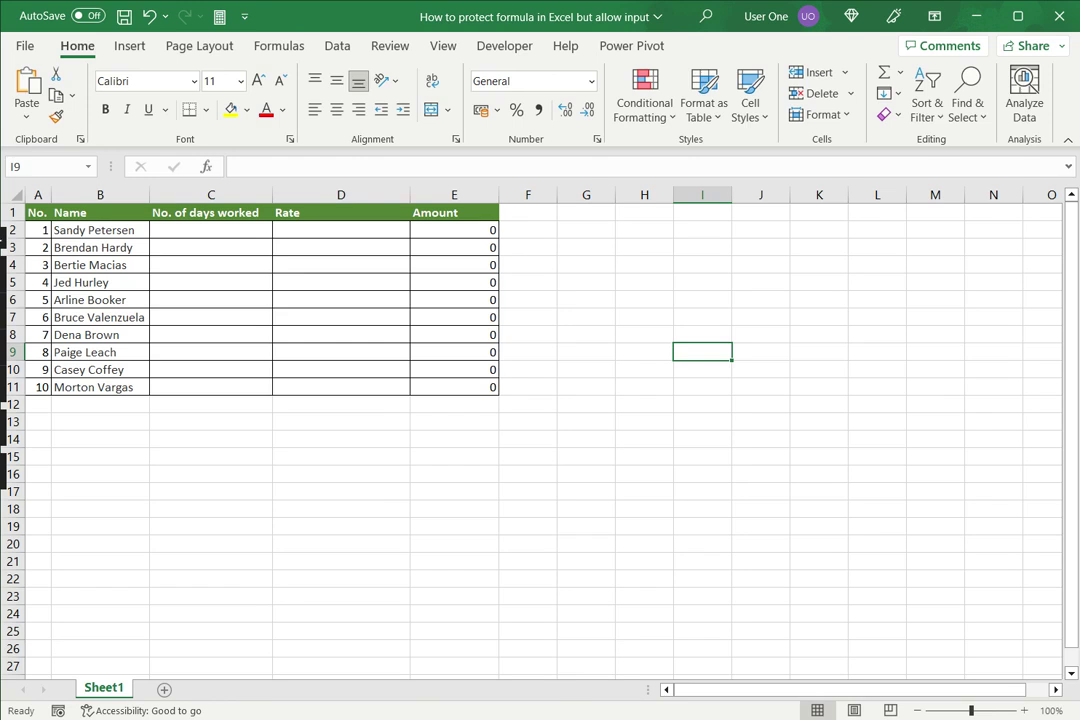
- Turn off the Locked protection setting for the whole table, A1:E11
drag(37, 212, 490, 390)
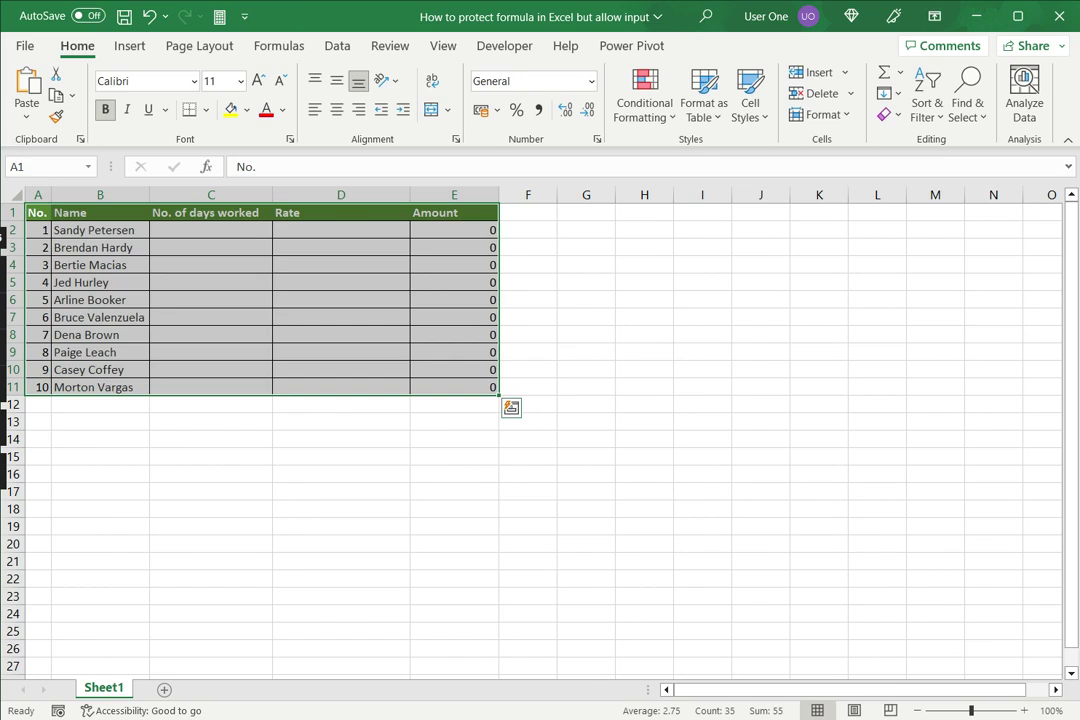
right_click(474, 309)
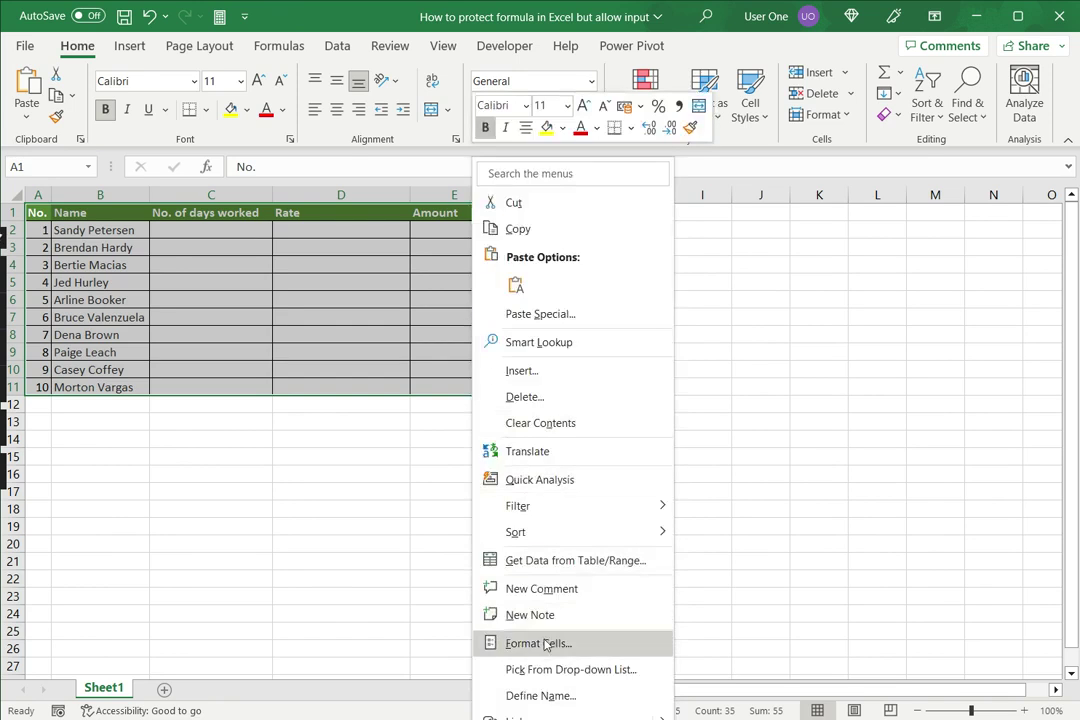
click(494, 646)
drag(598, 284, 657, 120)
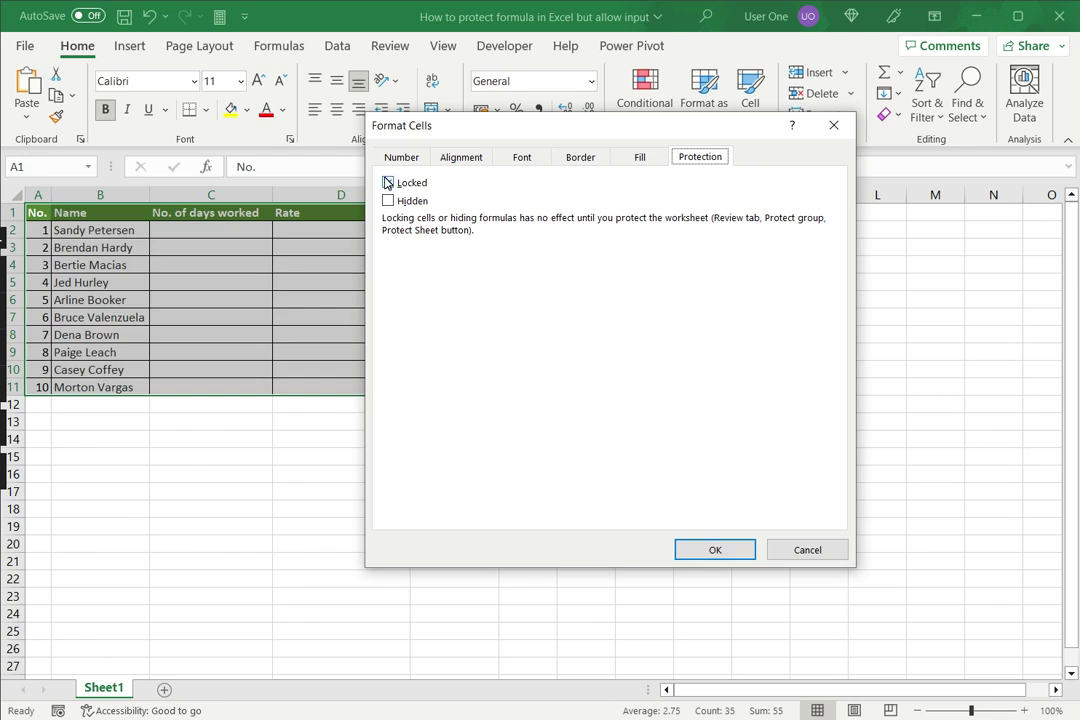
click(388, 183)
click(692, 553)
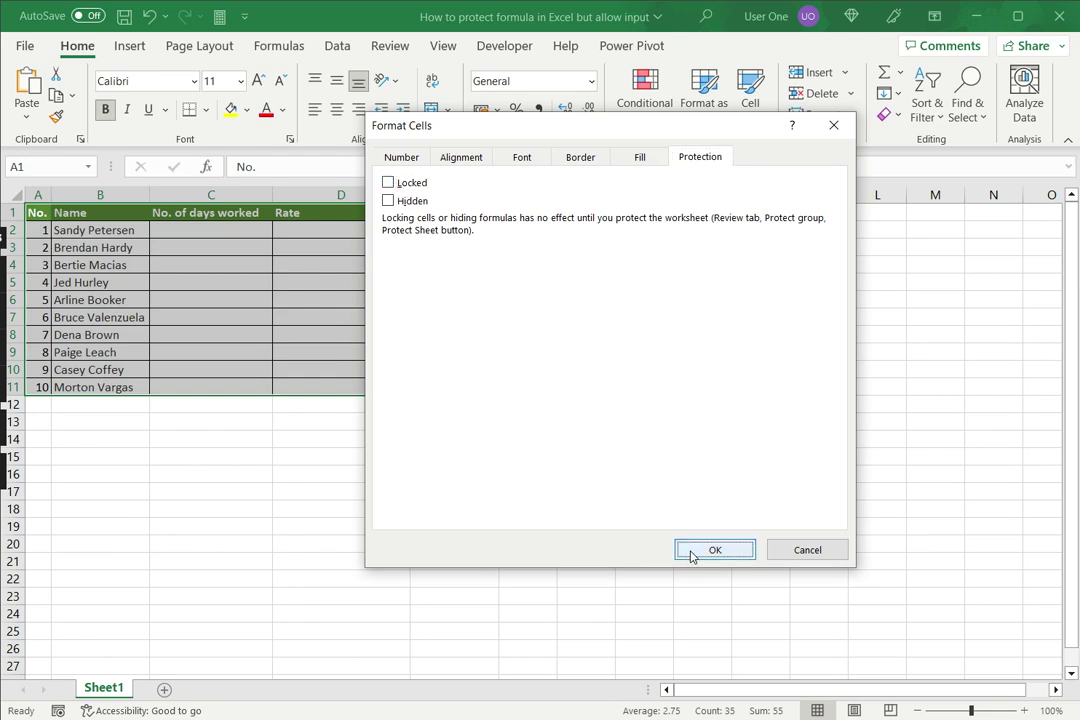
click(340, 456)
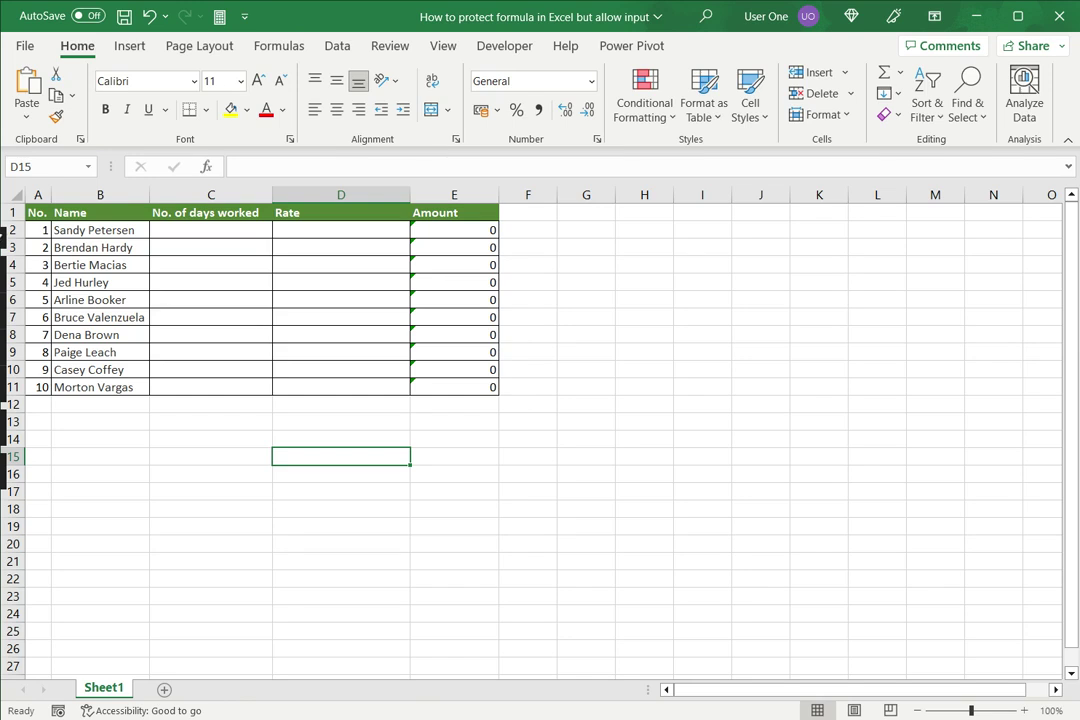
- Turn on the Locked protection setting for only the Amount formula cells, E2:E11
click(340, 230)
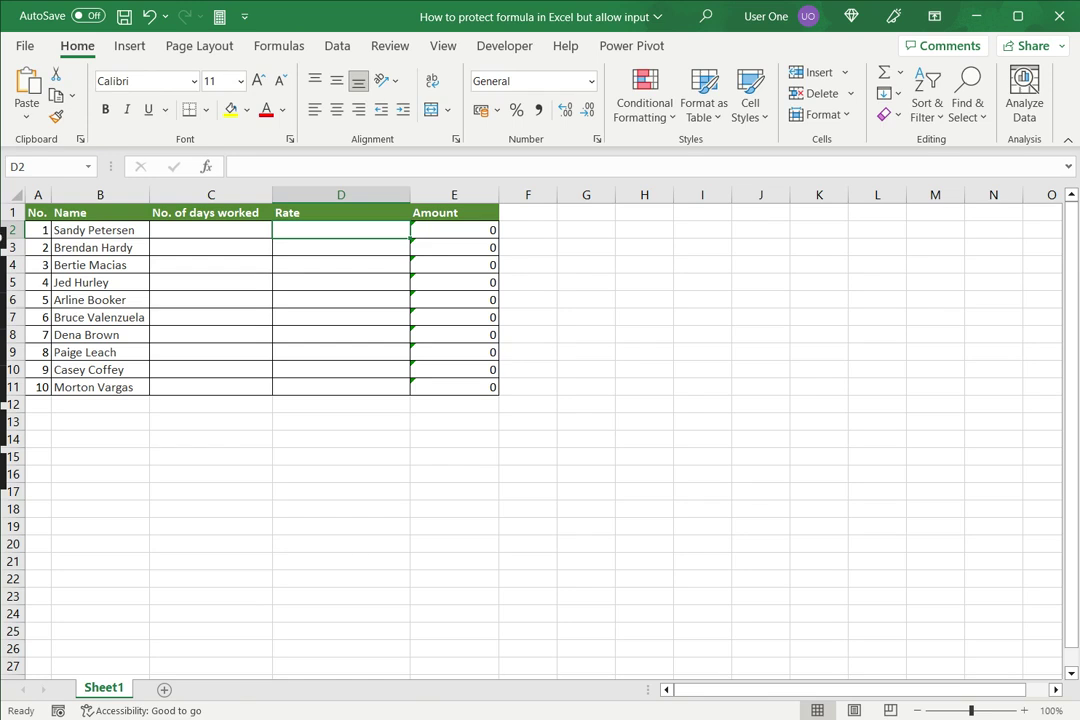
drag(454, 230, 454, 404)
drag(454, 230, 454, 387)
right_click(478, 375)
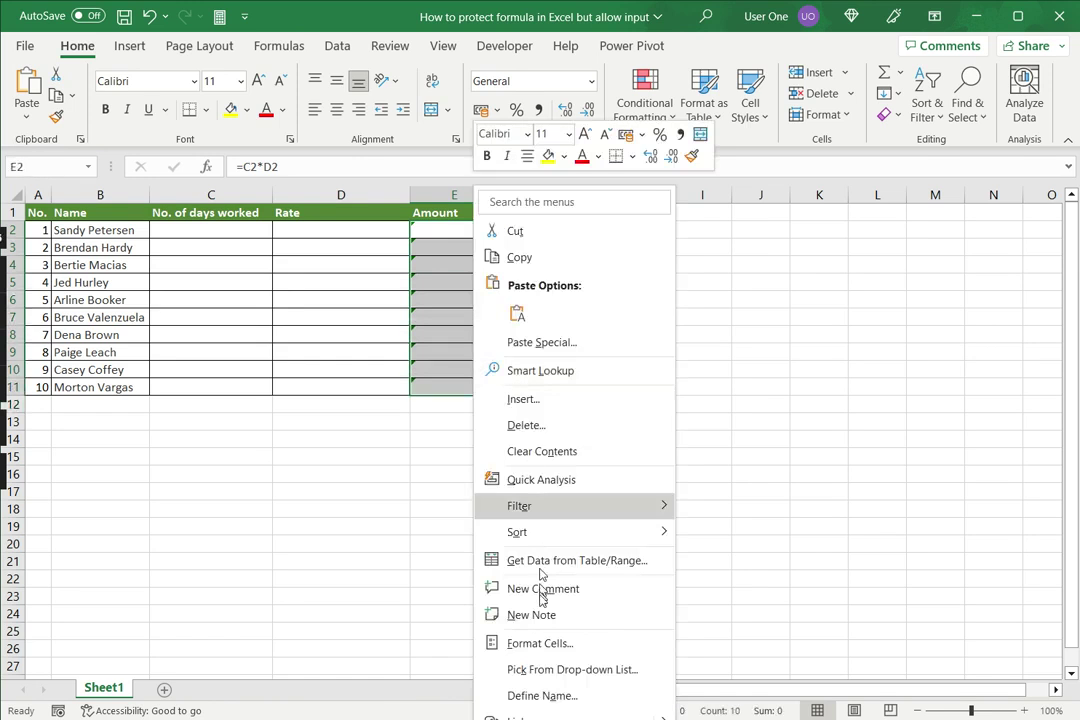
click(548, 650)
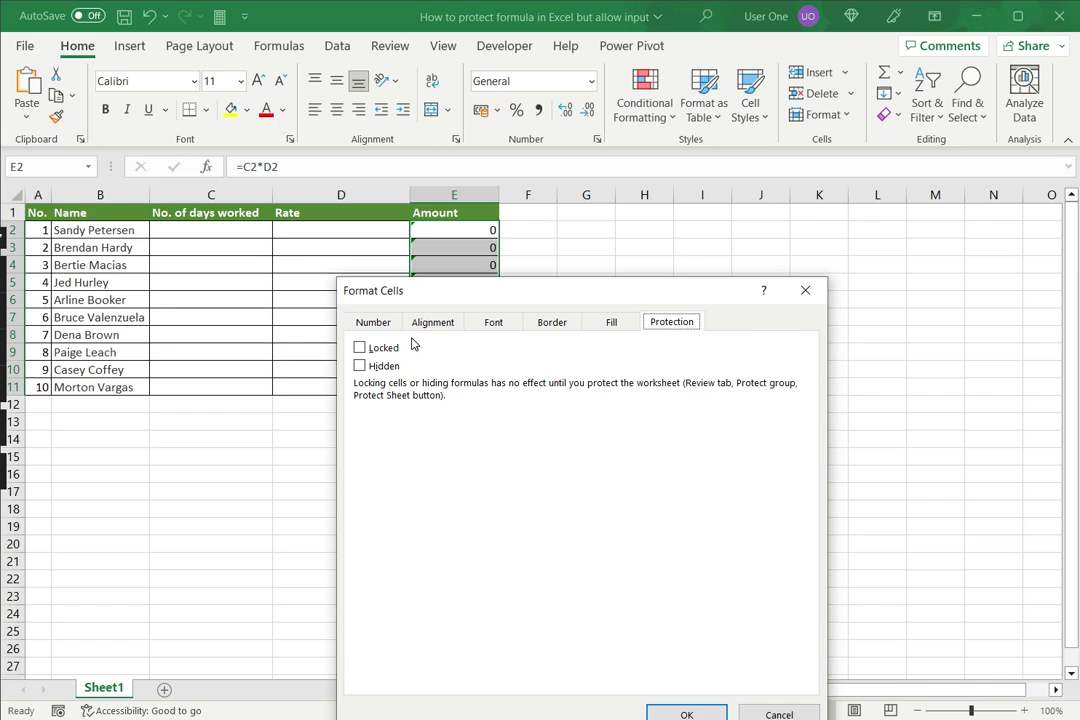
drag(506, 294, 539, 161)
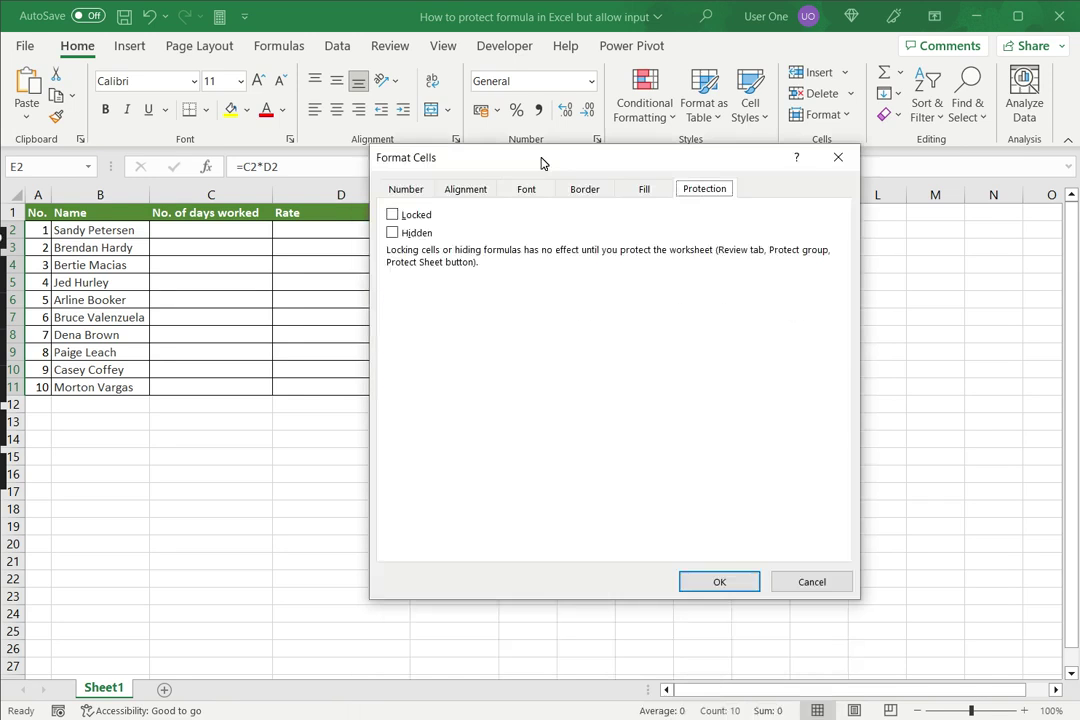
click(392, 214)
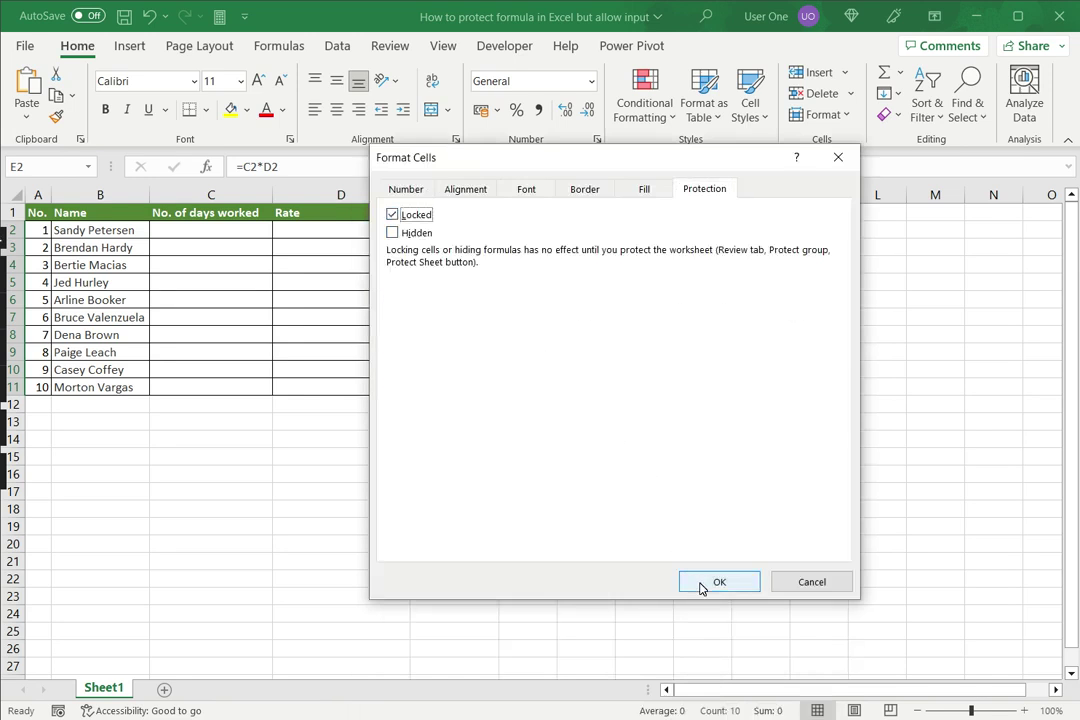
click(703, 585)
click(454, 439)
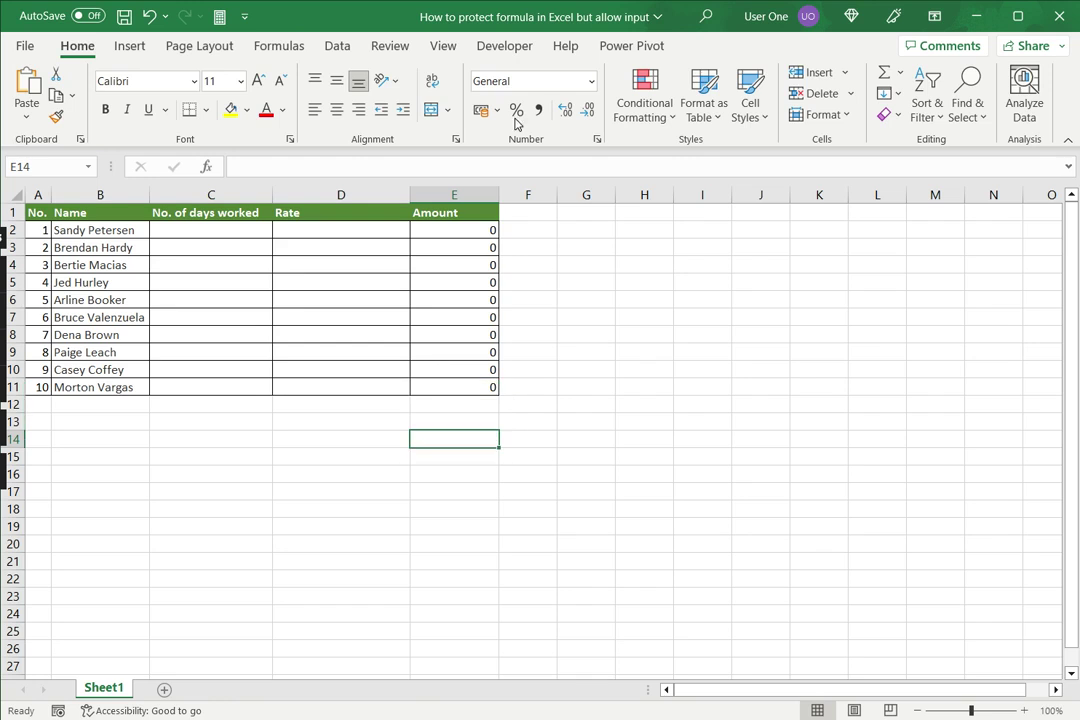
- Protect the sheet without a password, allowing only the selection of locked and unlocked cells
click(386, 47)
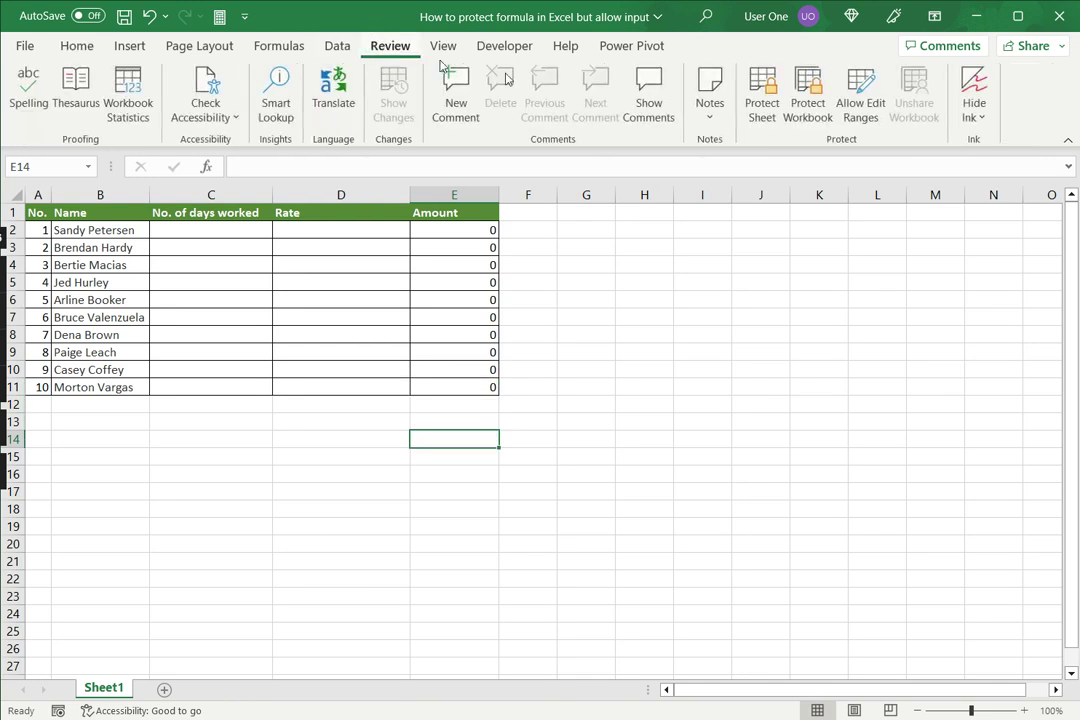
click(762, 95)
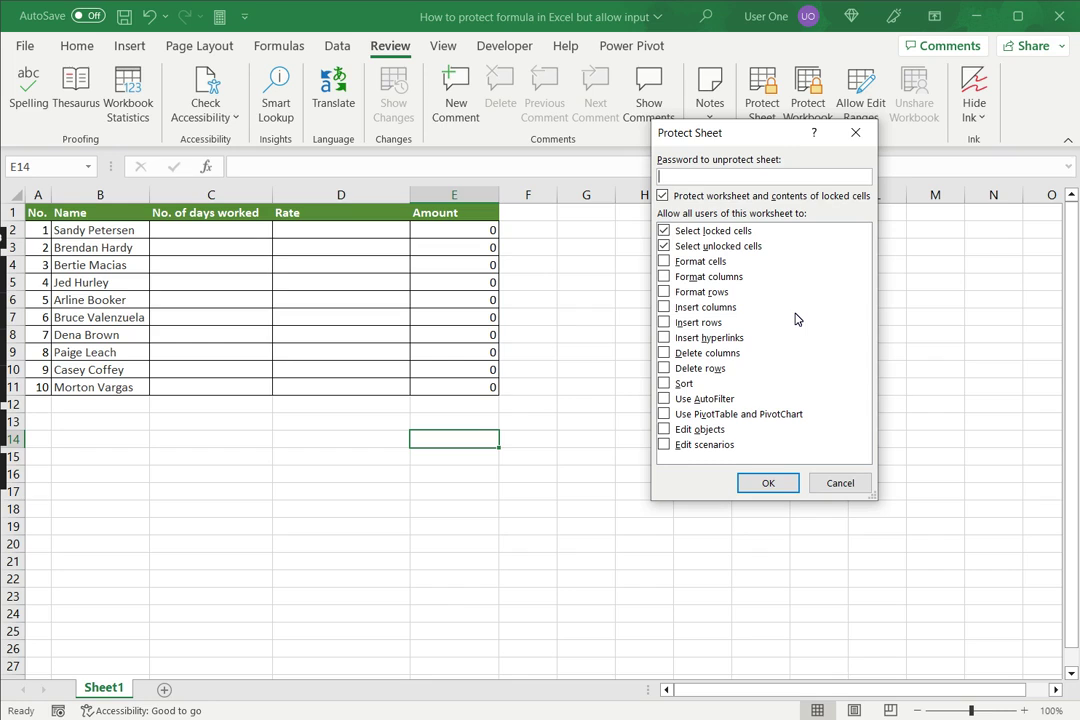
click(766, 483)
click(644, 317)
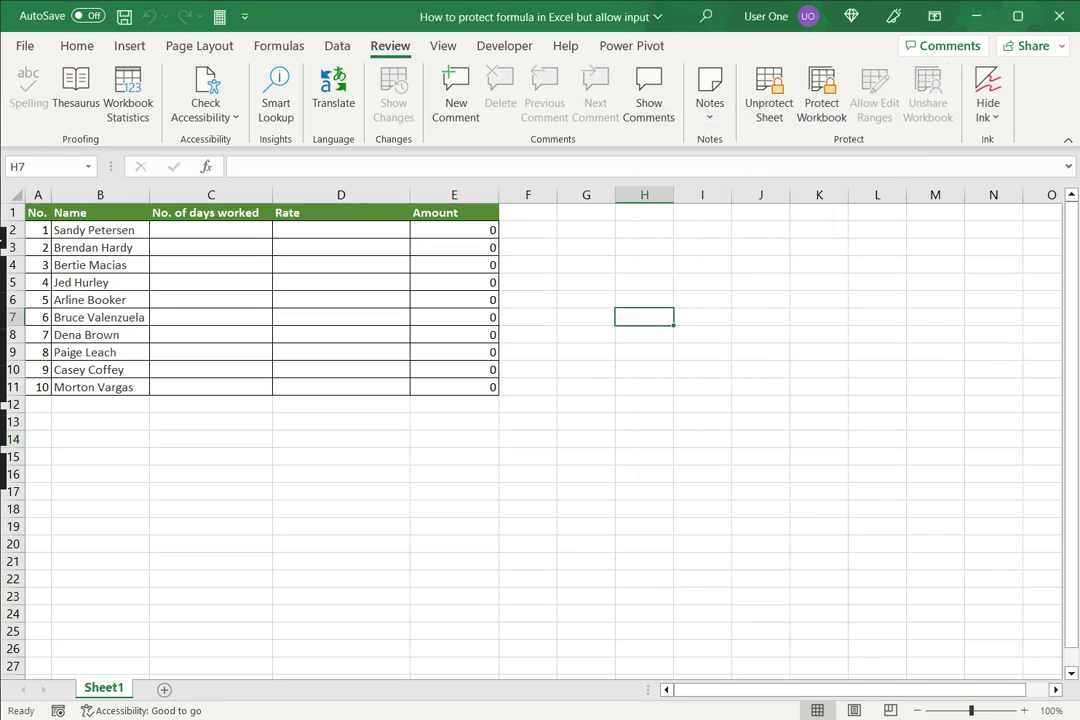
- Enter 22 days worked in C2 and a rate of 150 in D2
click(341, 247)
click(210, 230)
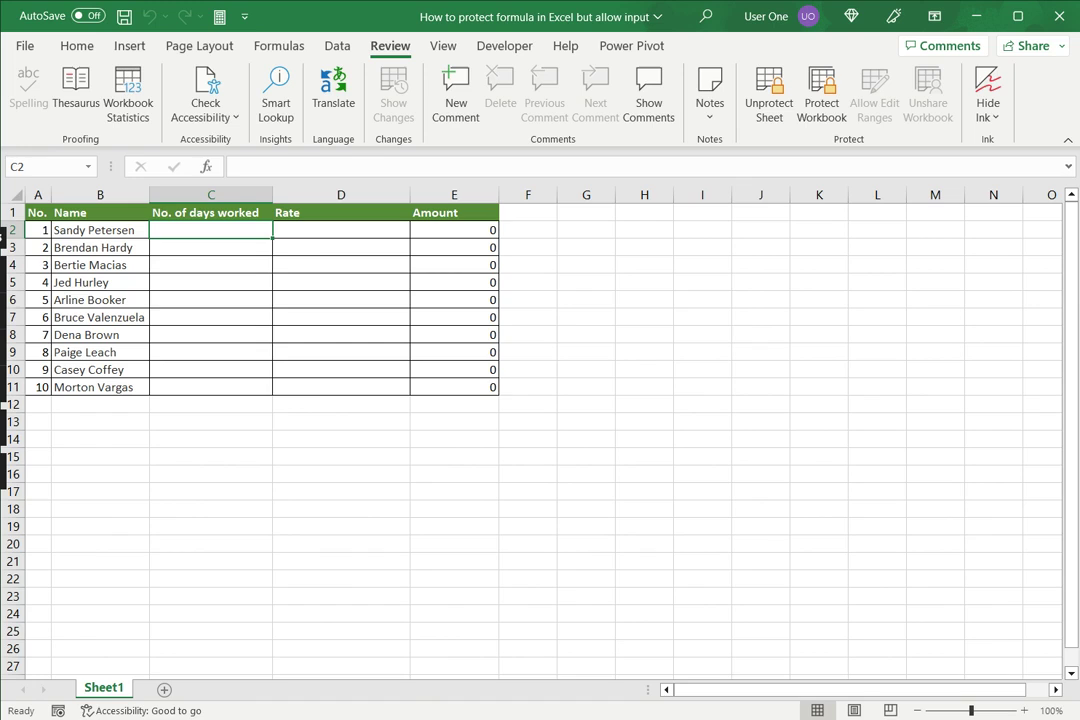
text(22)
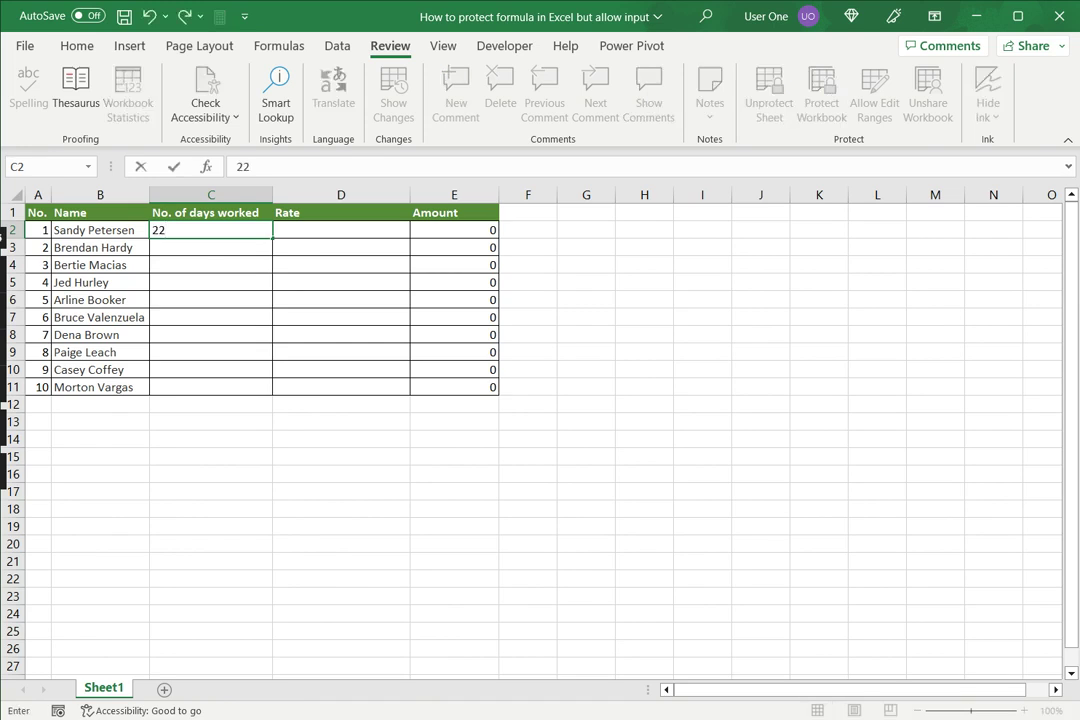
key(Tab)
text(150)
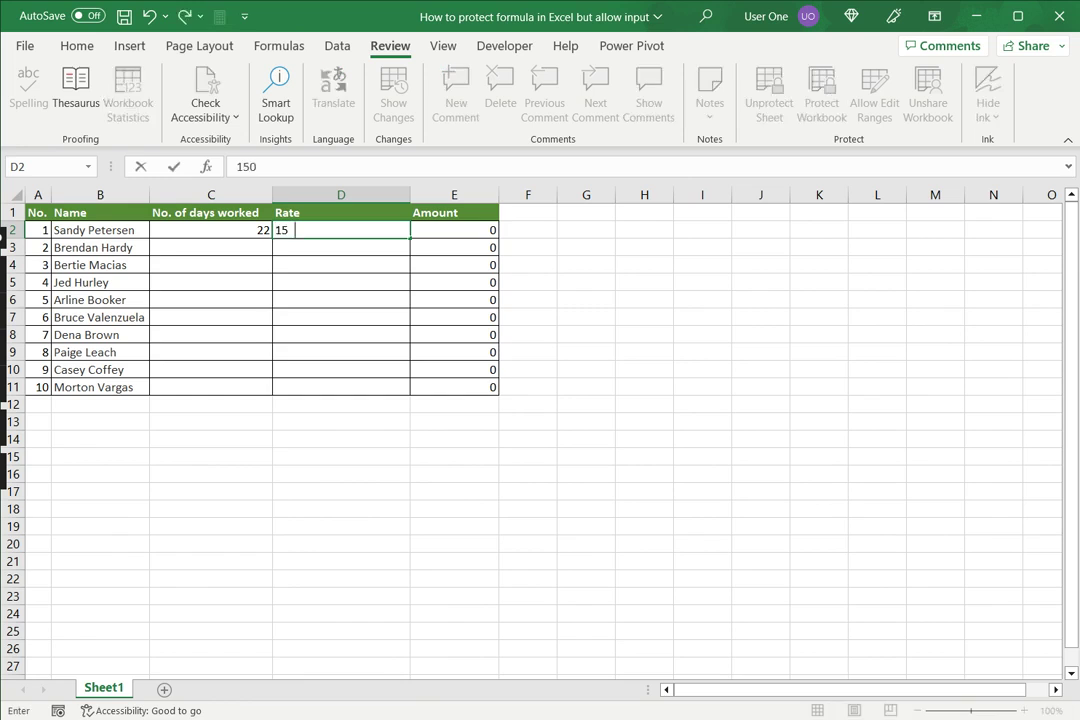
key(Return)
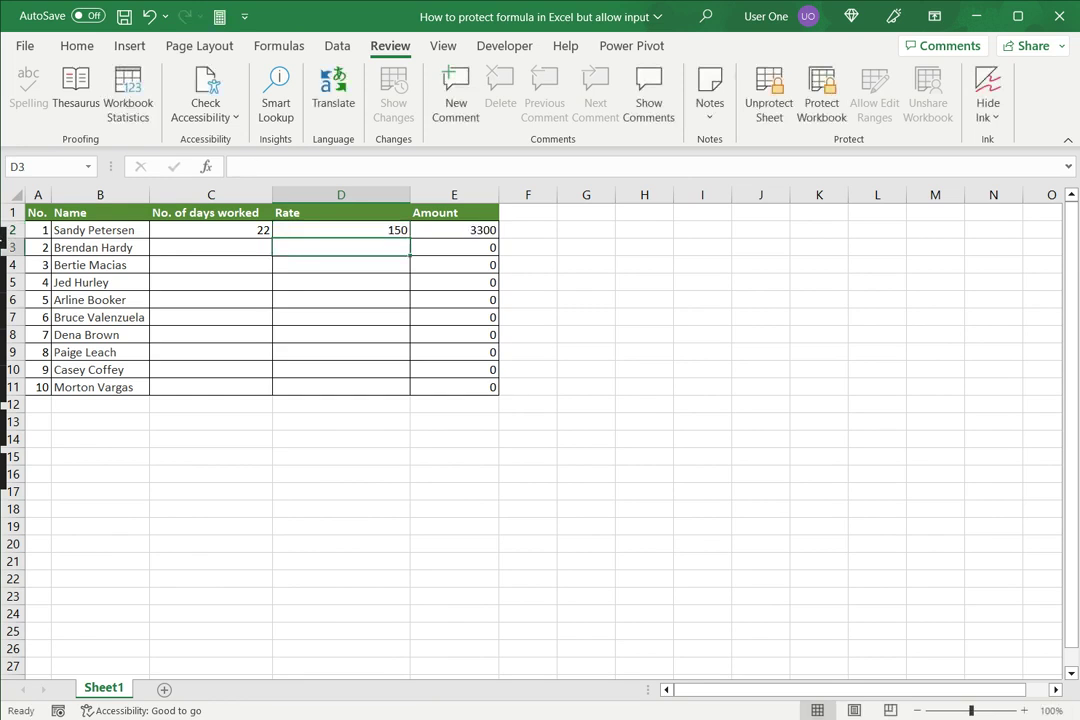
- Enter 25 days worked in C3 and a rate of 165 in D3
click(210, 247)
text(25)
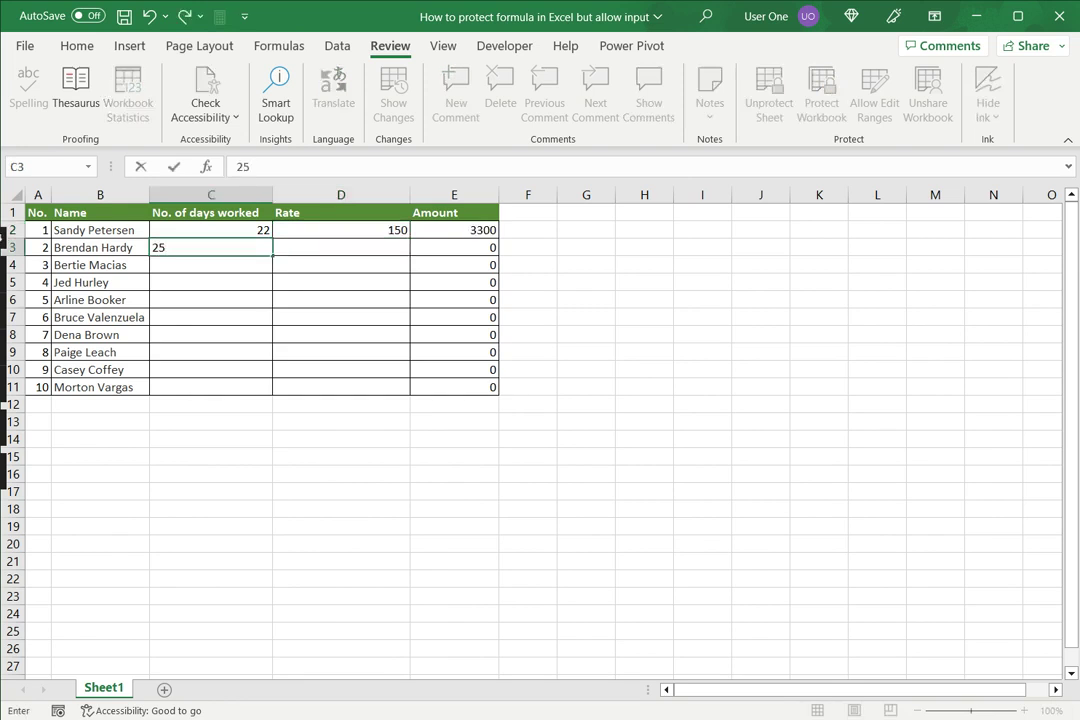
key(Tab)
text(165)
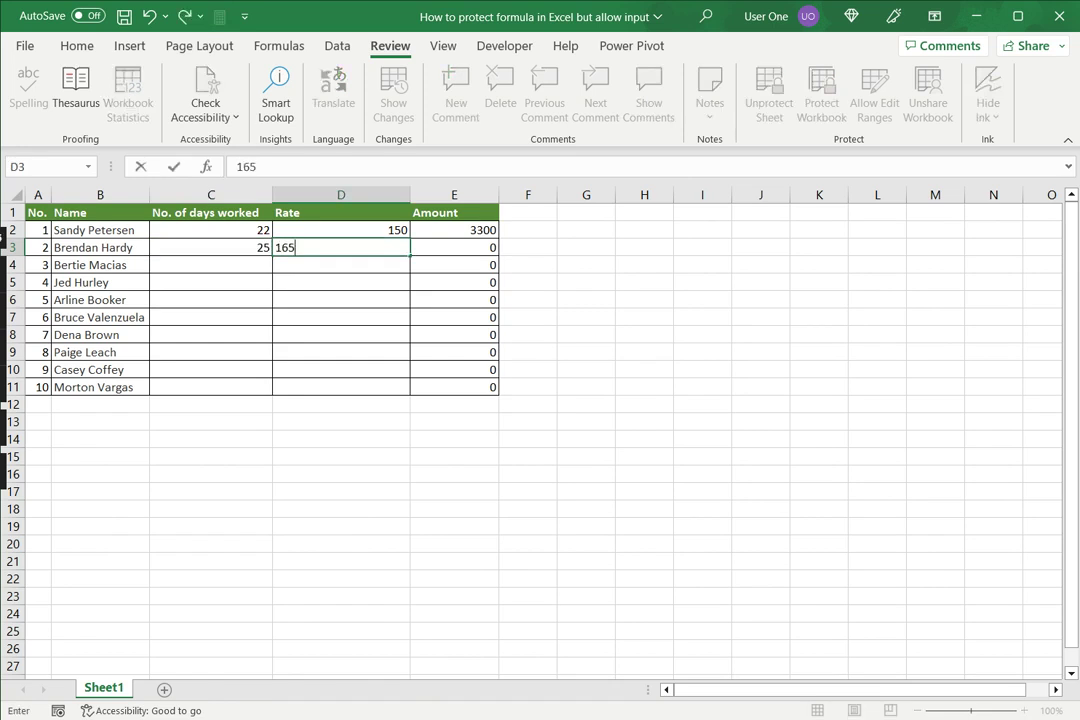
key(Return)
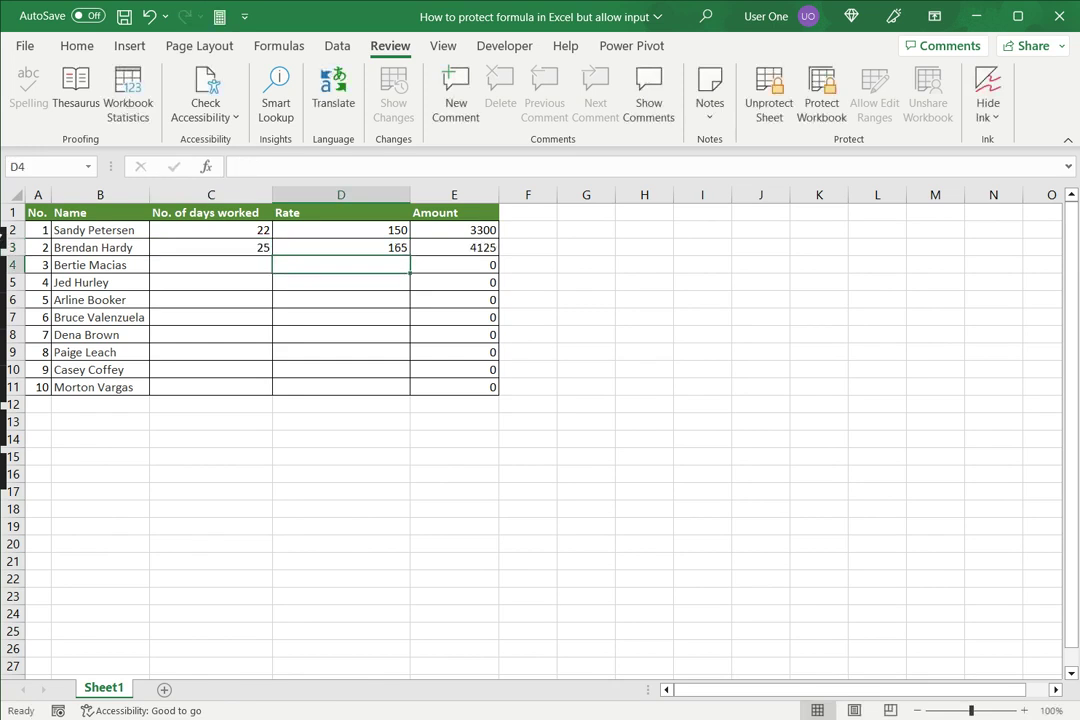
- Try to edit the Amount formula in E2 to test the sheet protection
click(454, 230)
double_click(465, 231)
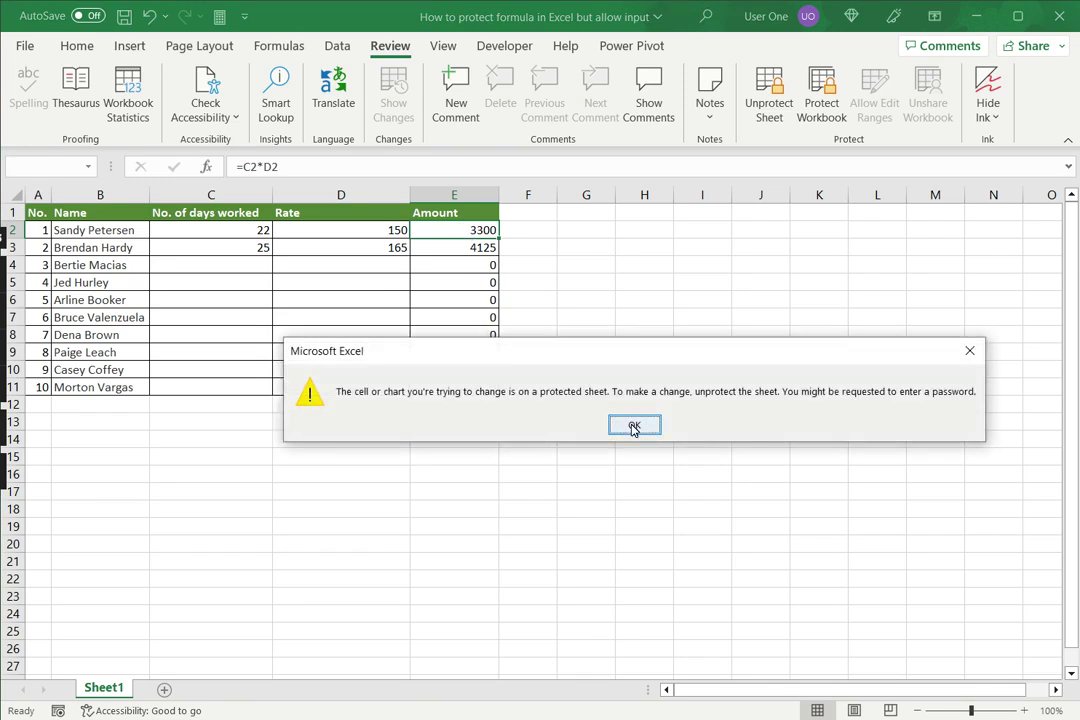
click(632, 428)
click(454, 438)
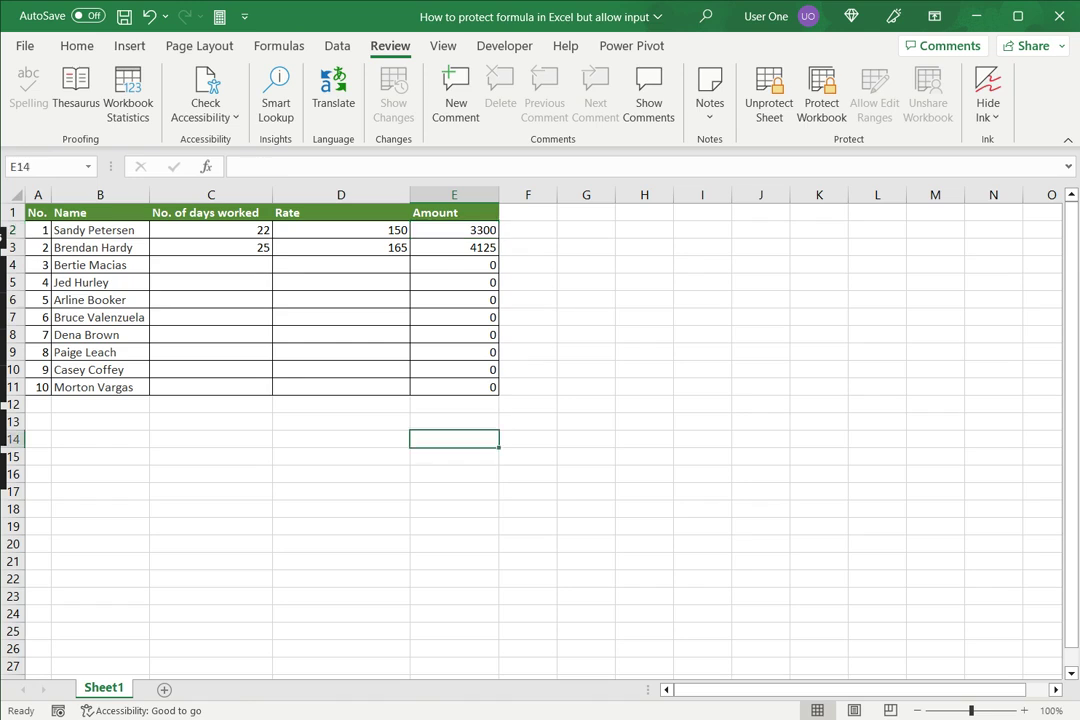